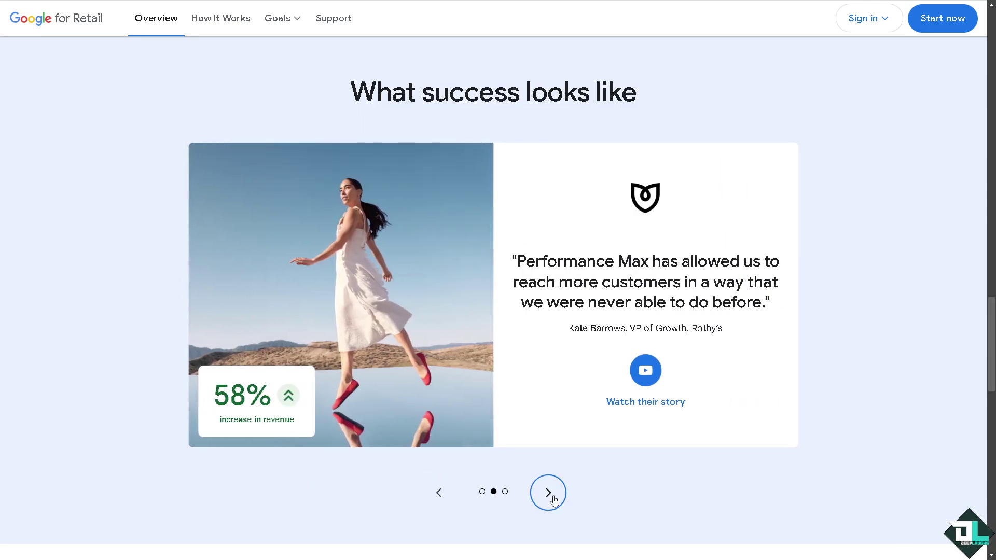
Step: Browse the success stories from Beekman 1802 to Best Buy, then return to the page top
click(549, 492)
click(439, 492)
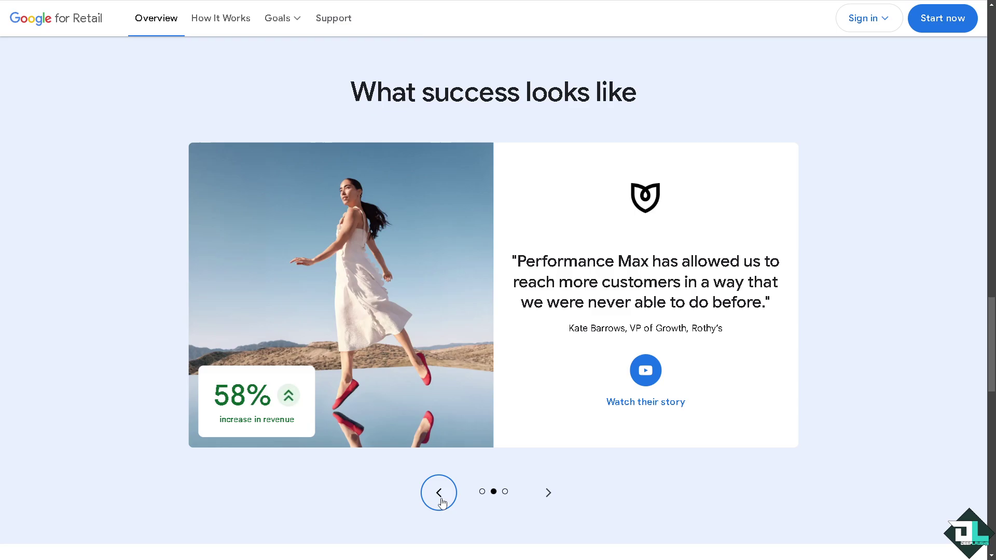
click(439, 492)
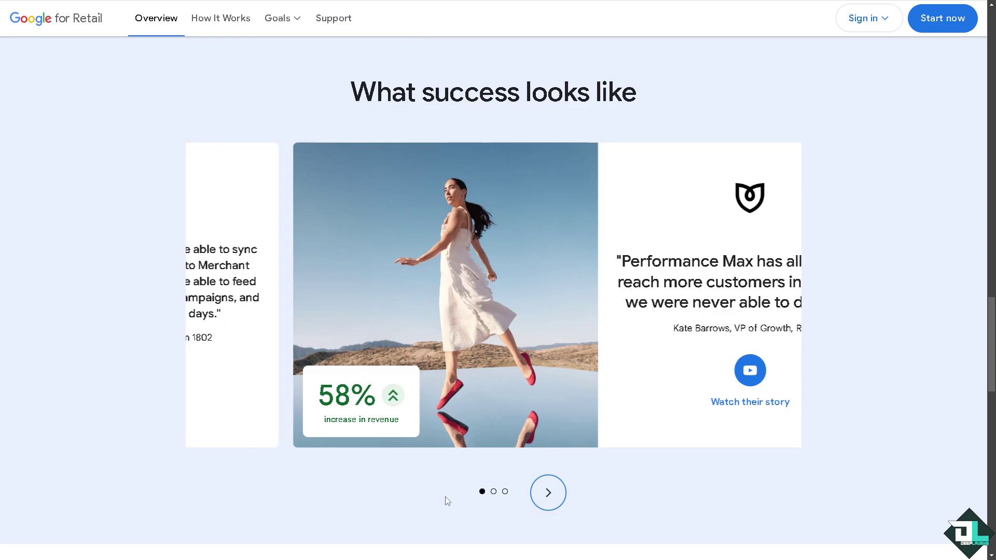
click(549, 492)
click(548, 492)
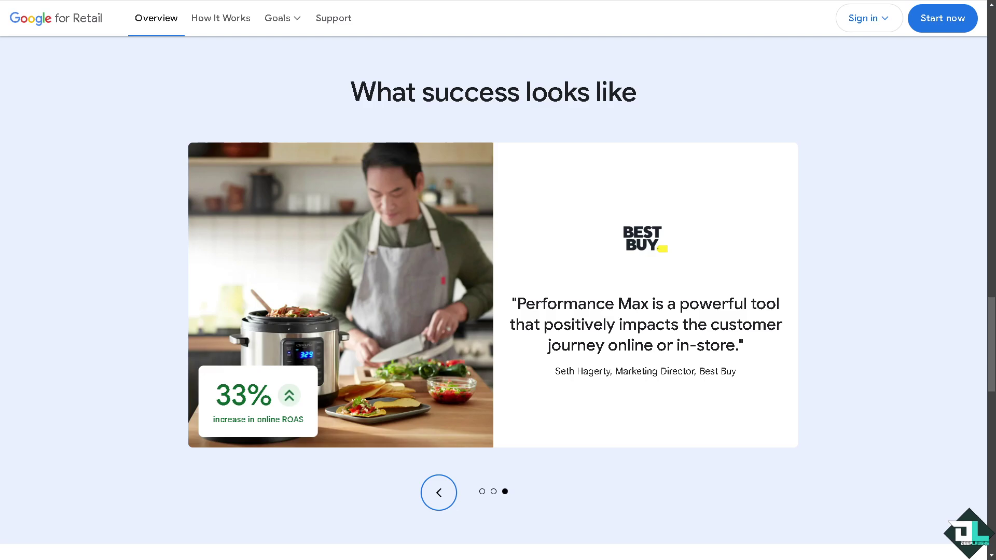
key(Home)
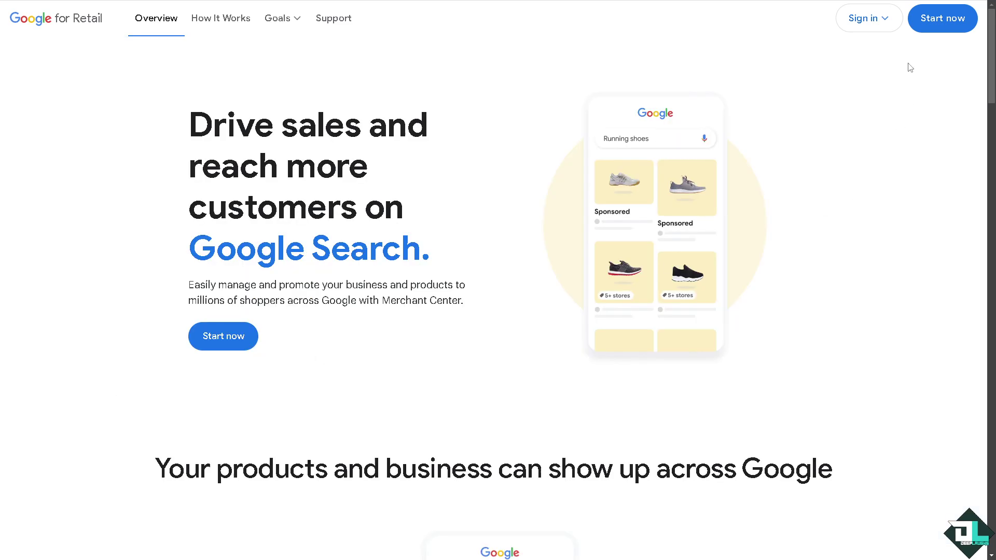
click(882, 25)
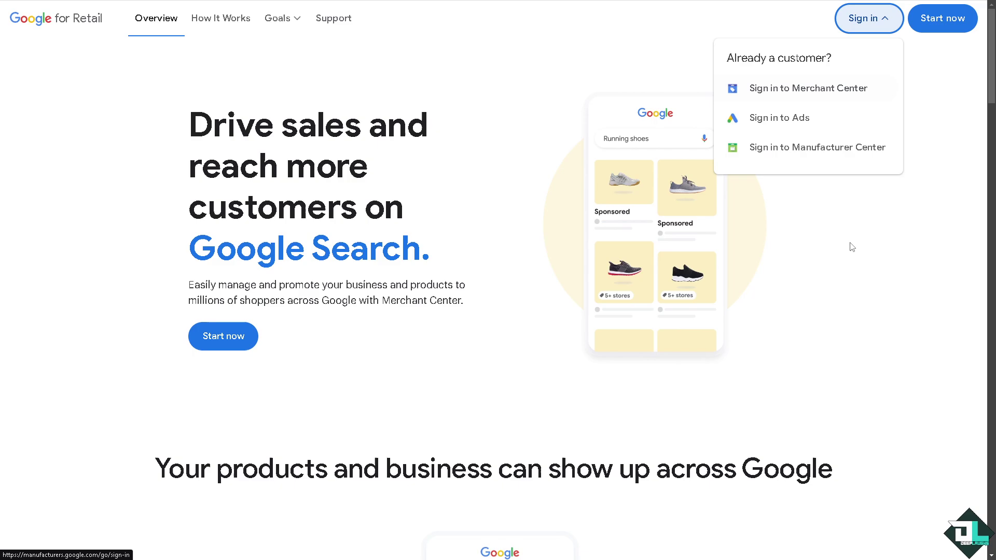
click(857, 258)
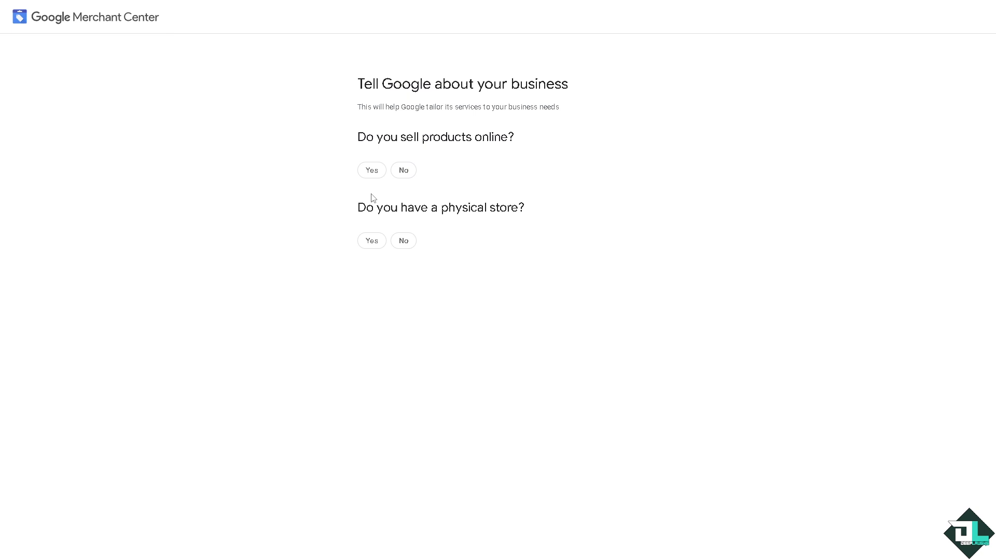
Step: Answer Yes to both selling products online and having a physical store
click(372, 170)
click(372, 317)
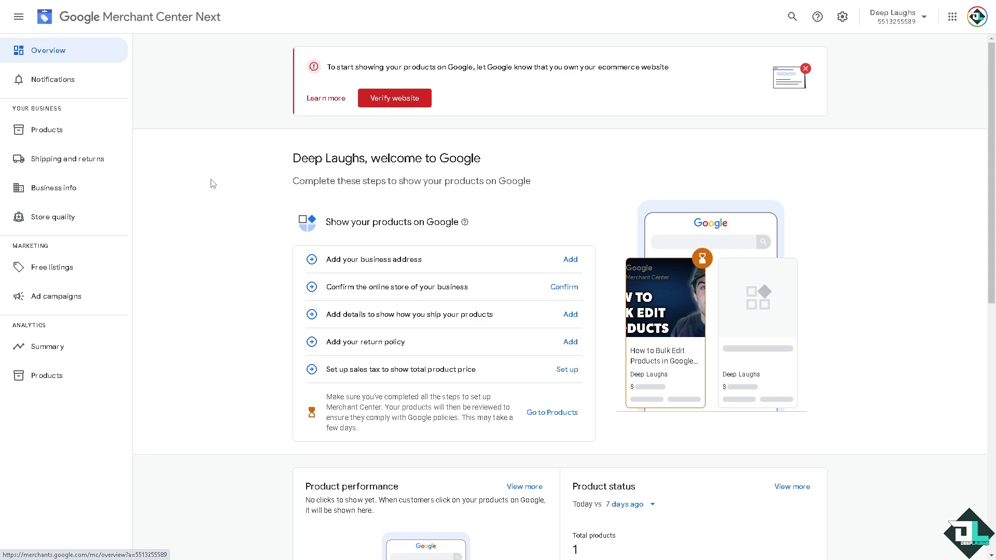
Step: Open the Products page from the Your Business sidebar section
click(48, 132)
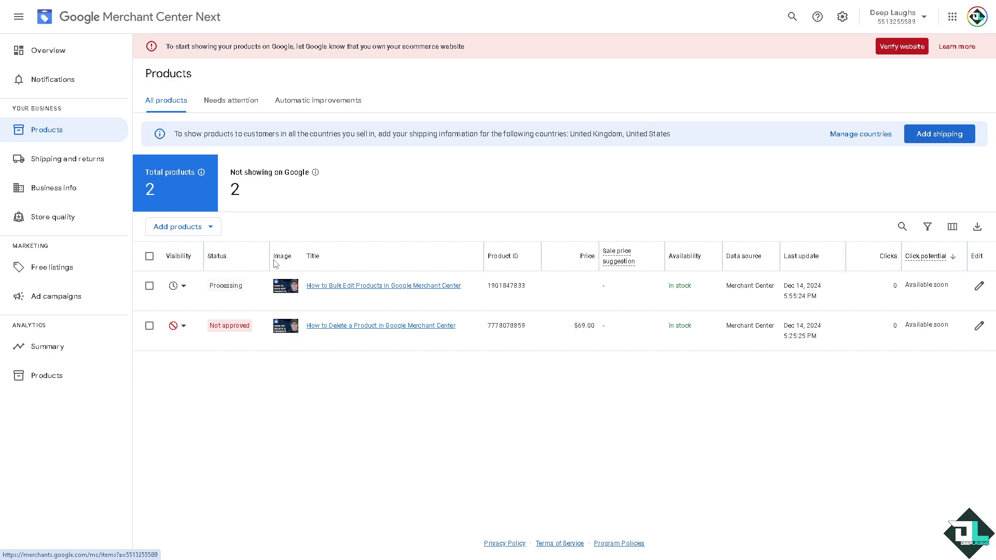
mouse_move(374, 326)
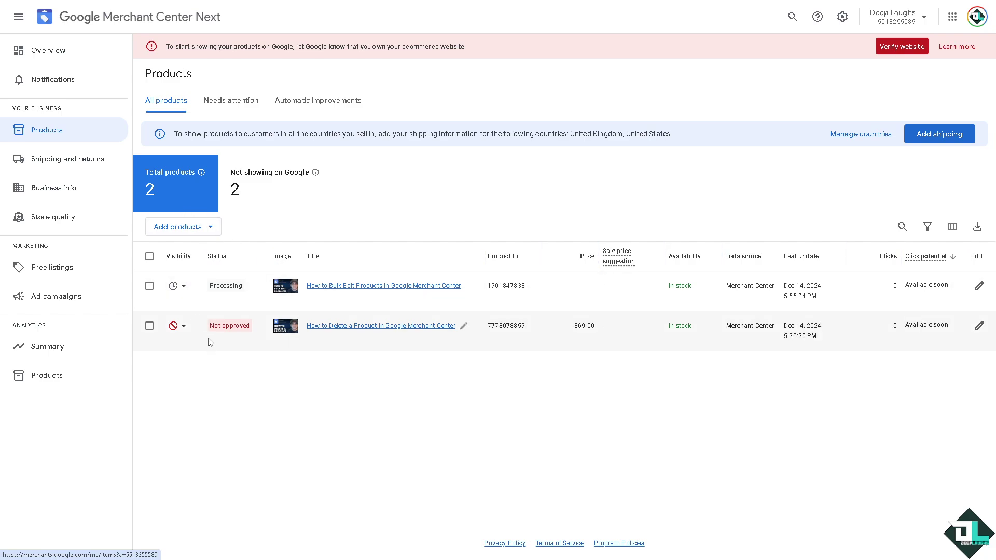
Step: Select both products and choose Title from the bulk Edit menu
click(150, 257)
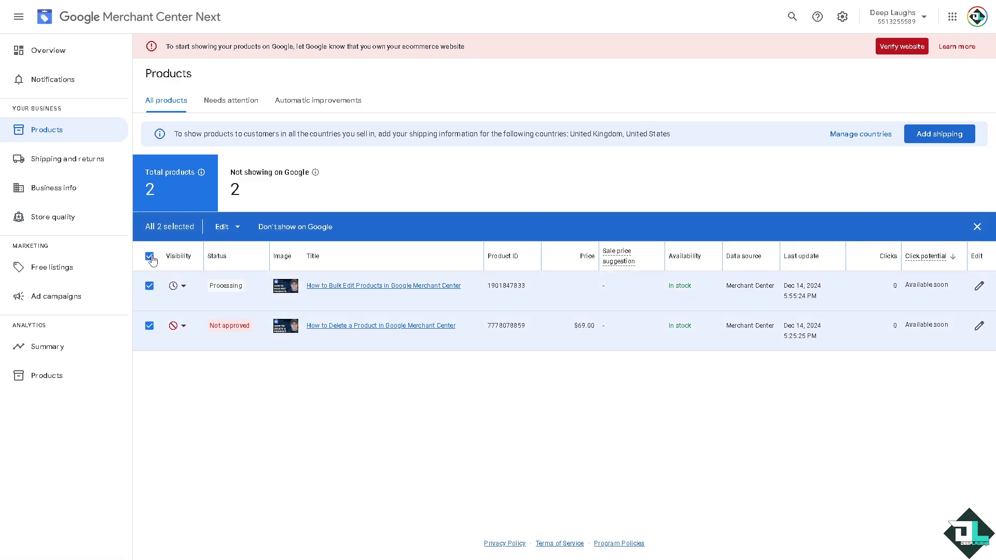
click(238, 228)
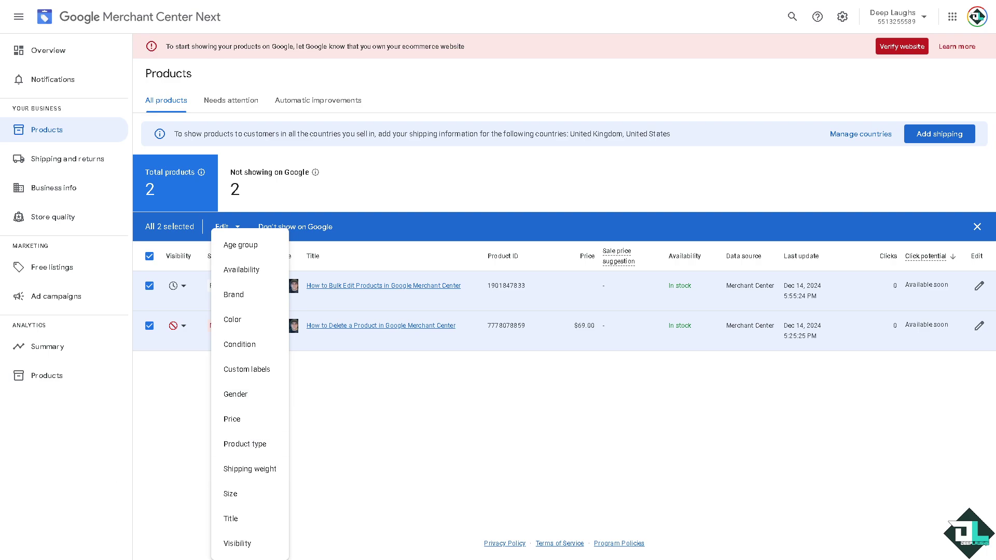
click(716, 383)
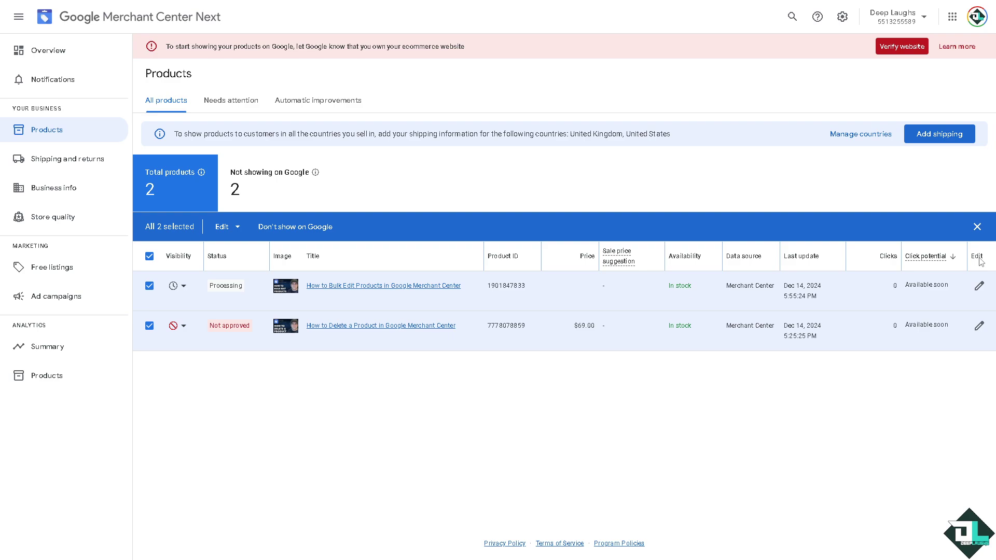
click(226, 227)
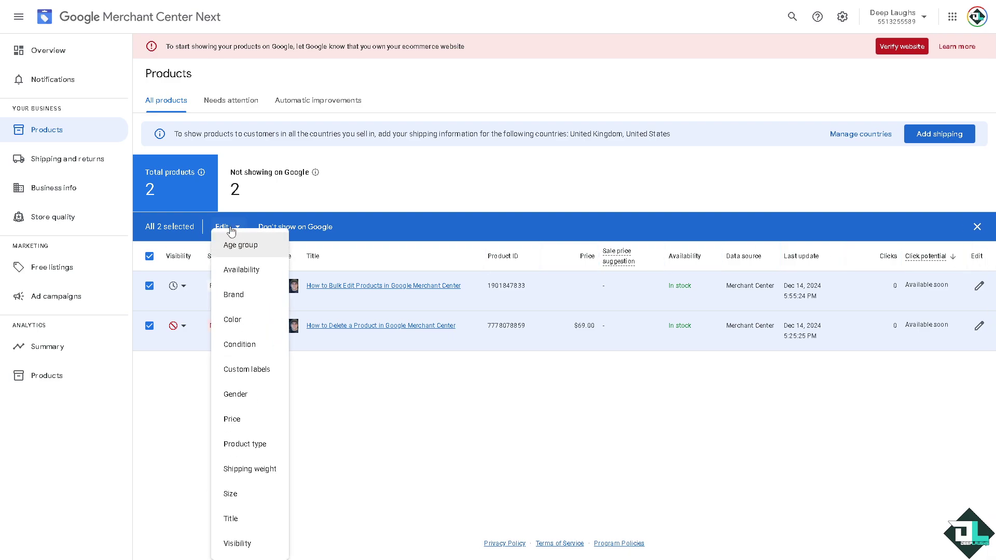
click(246, 520)
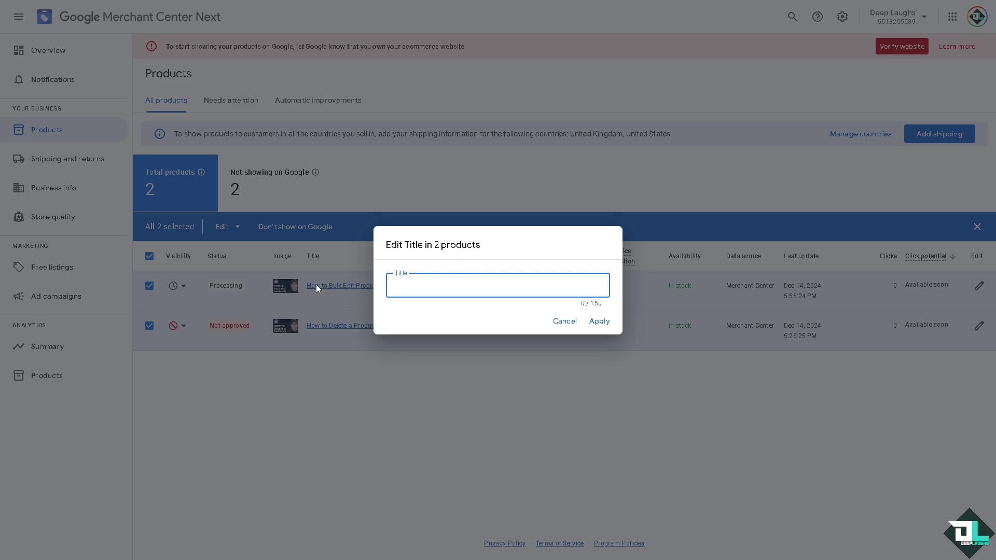
text(DEEP)
text(LAUGHS)
Step: Apply the title DEEP LAUGHS to both selected products
click(600, 321)
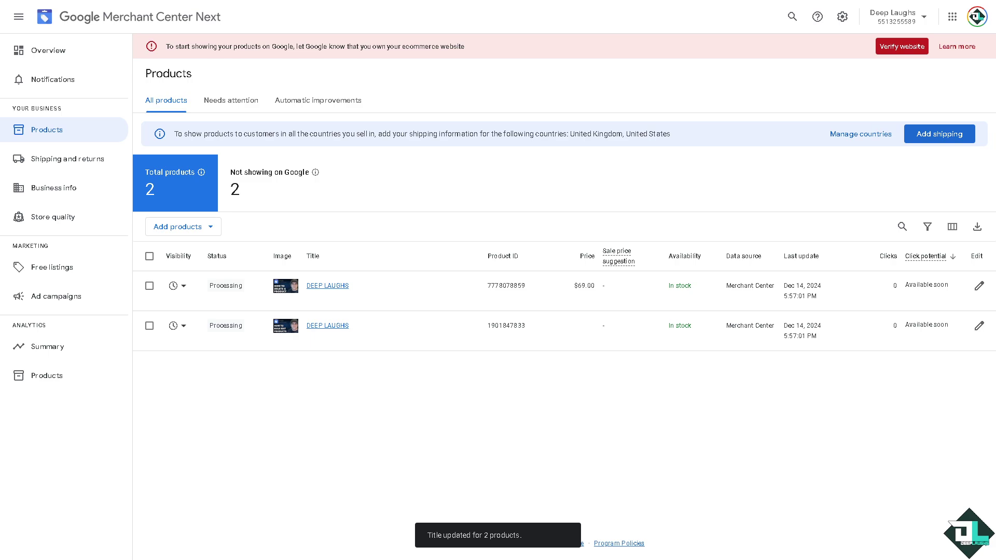
Step: Sort the products table by the Visibility column
click(185, 256)
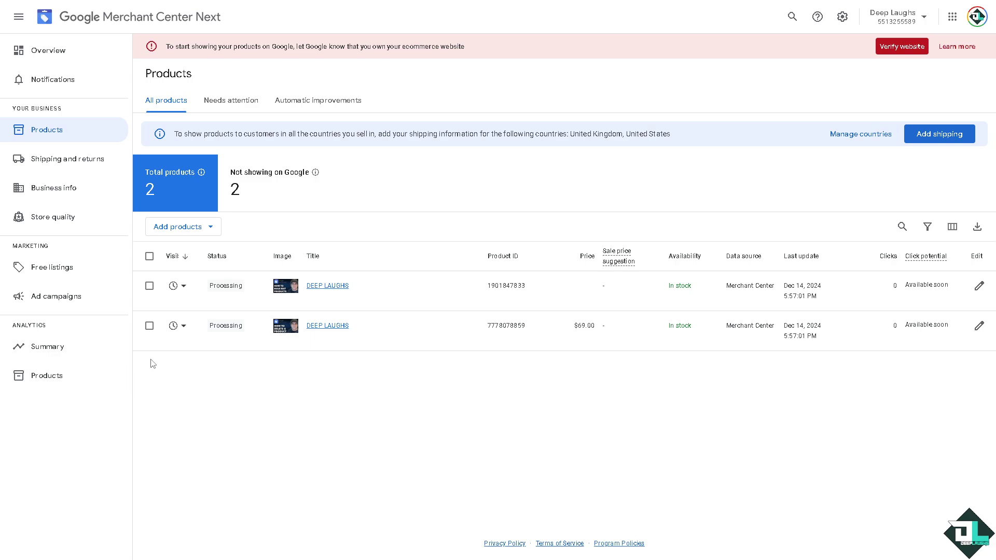
mouse_move(544, 291)
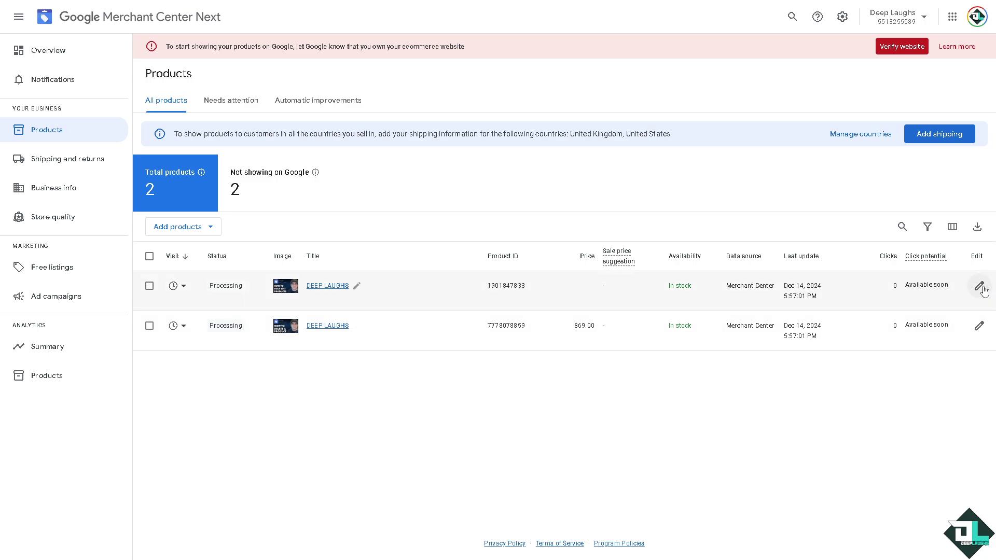
Step: Edit the first DEEP LAUGHS product, check its title and description, and enlarge its main image
click(980, 286)
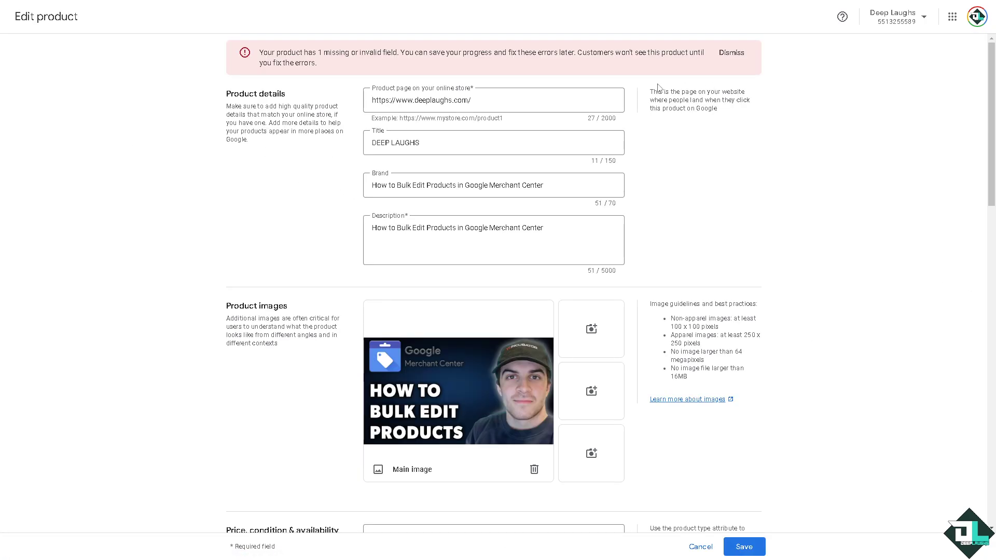
click(439, 143)
click(436, 184)
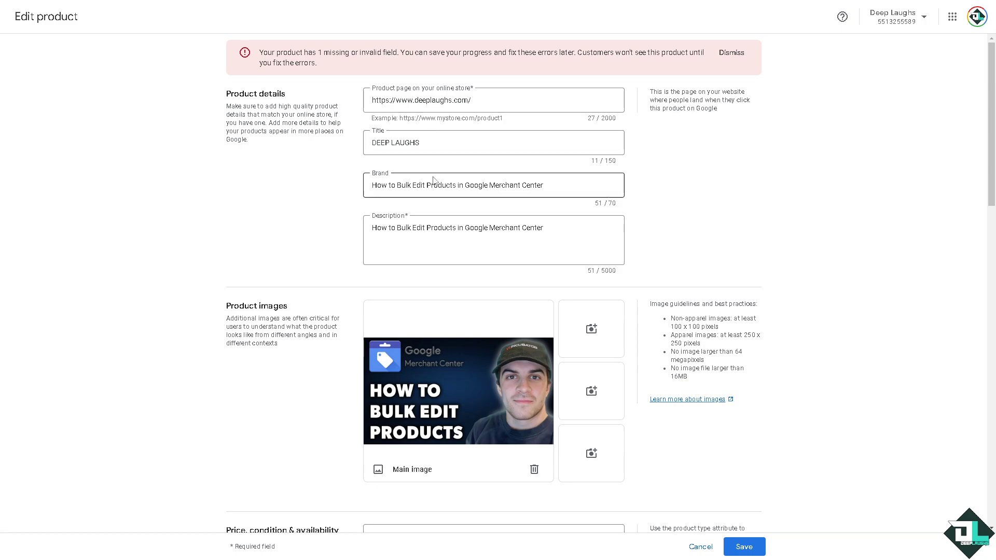
click(42, 238)
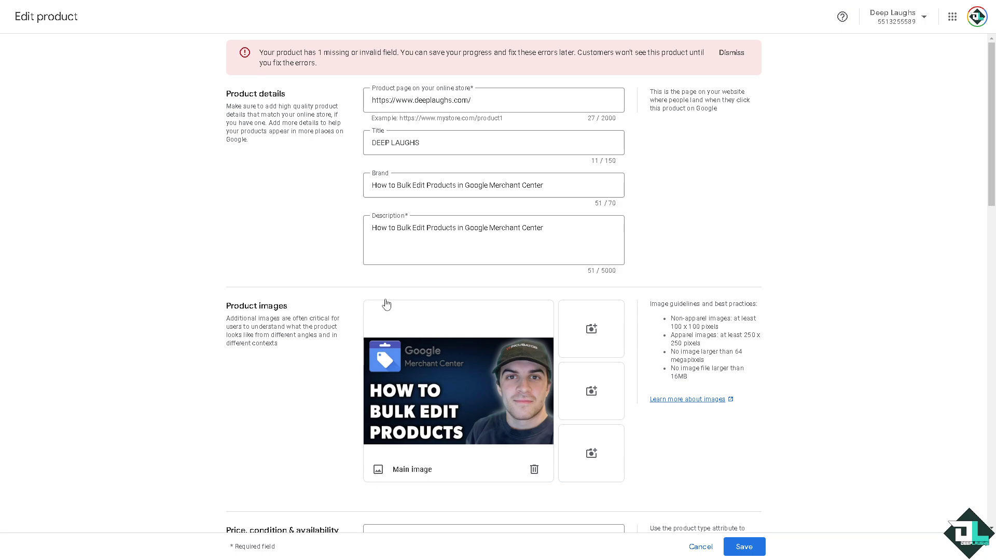
click(422, 264)
click(407, 371)
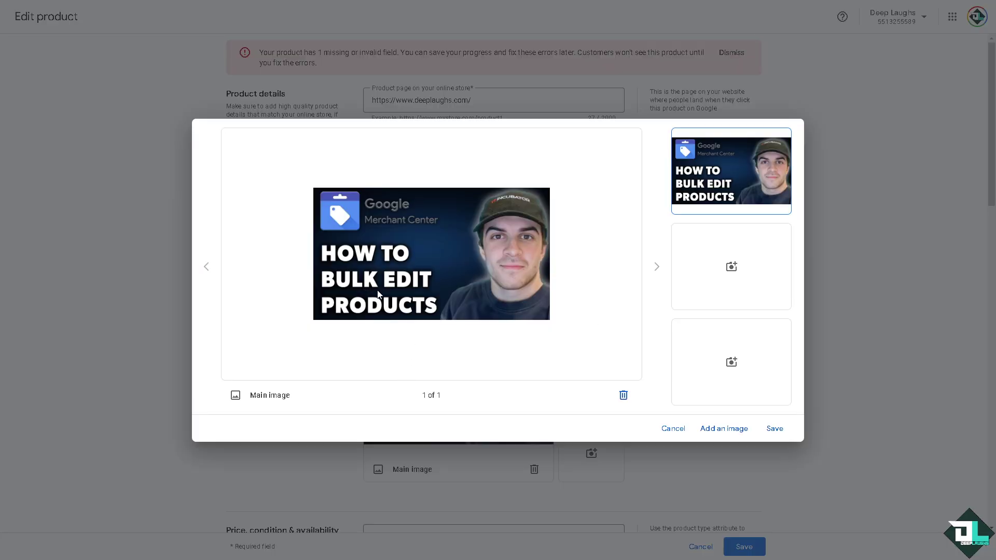